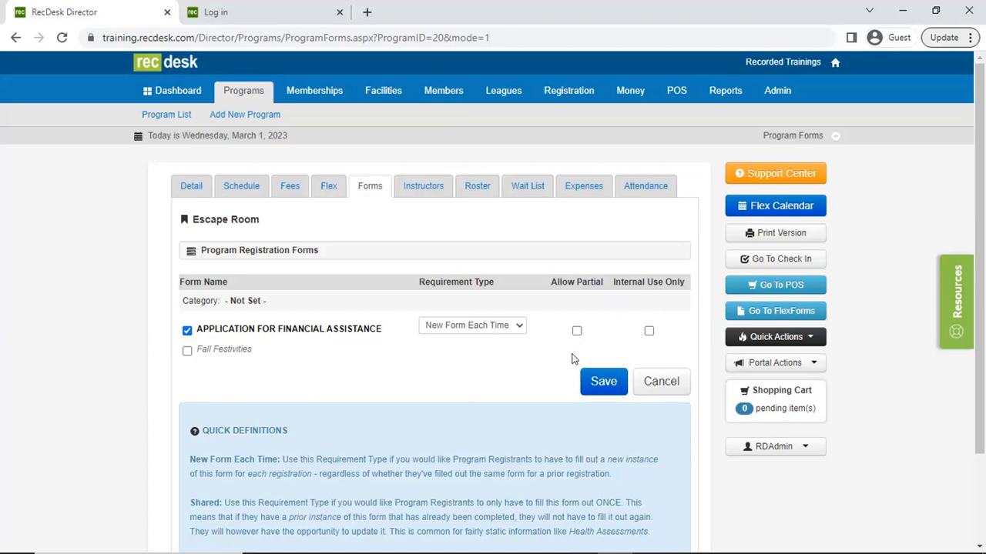
- Save Escape Room's Per Registration financial assistance form requirement, then go to the login tab
click(602, 383)
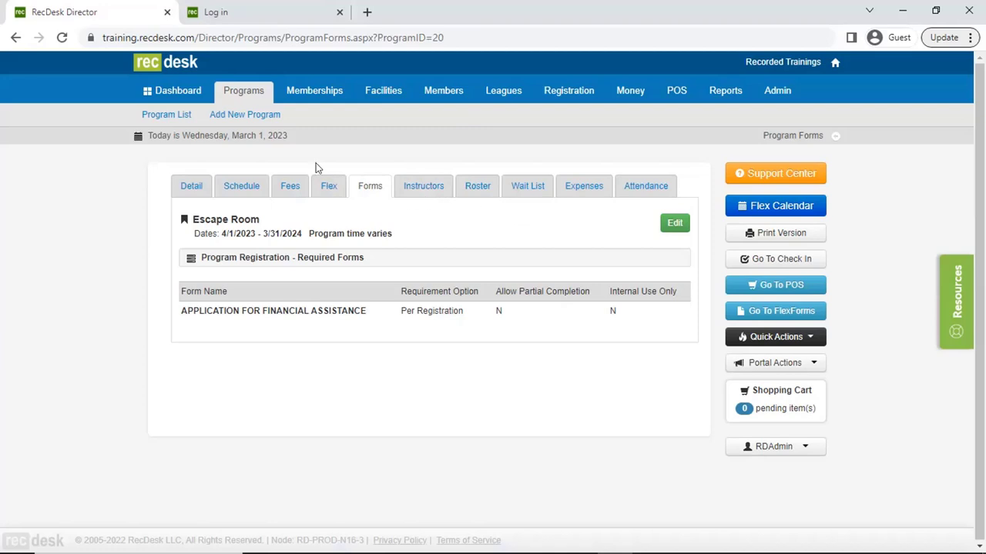
click(243, 15)
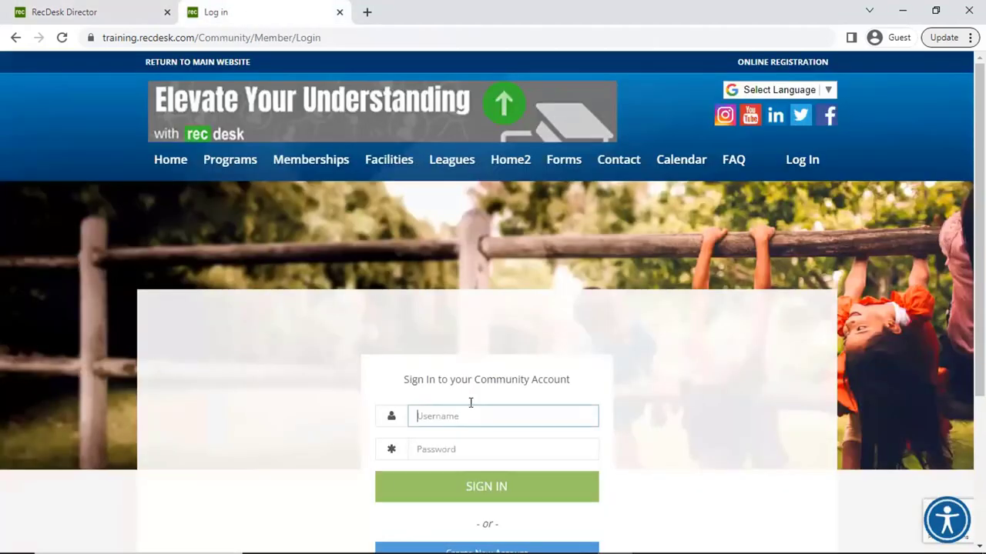
- Sign in to the member account and browse the General programs category
click(488, 486)
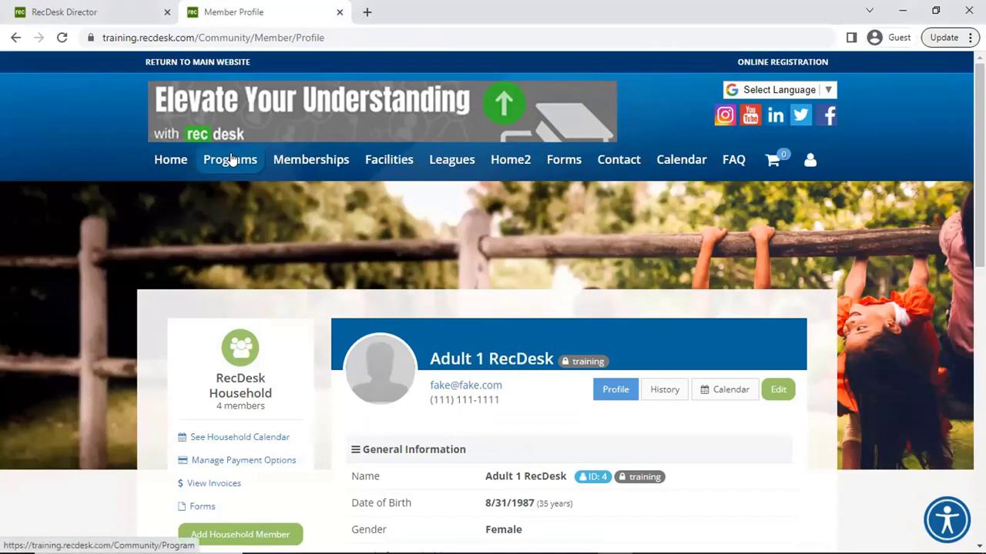
mouse_move(227, 159)
click(227, 220)
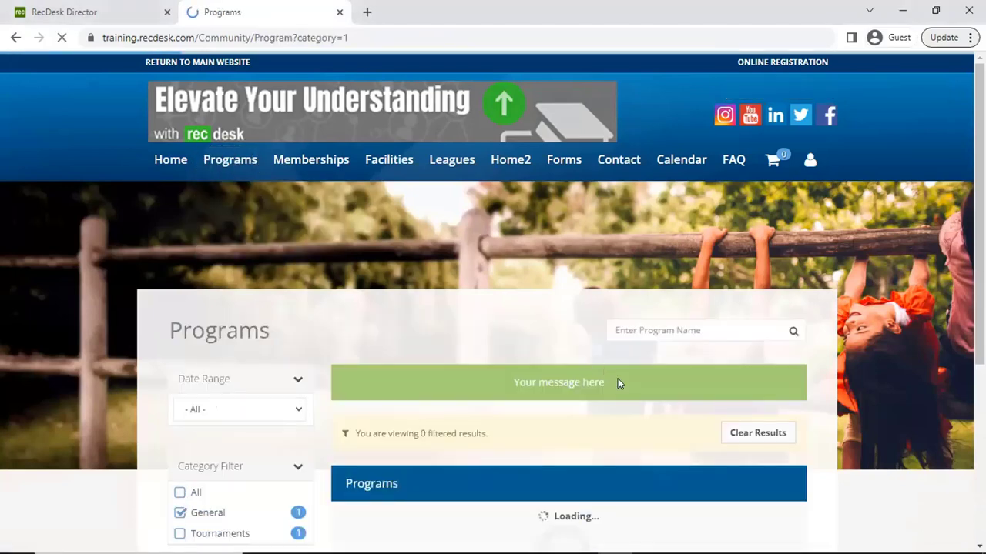
- Start an Escape Room registration with Adult2 as the registering member
scroll(649, 387, down, 4)
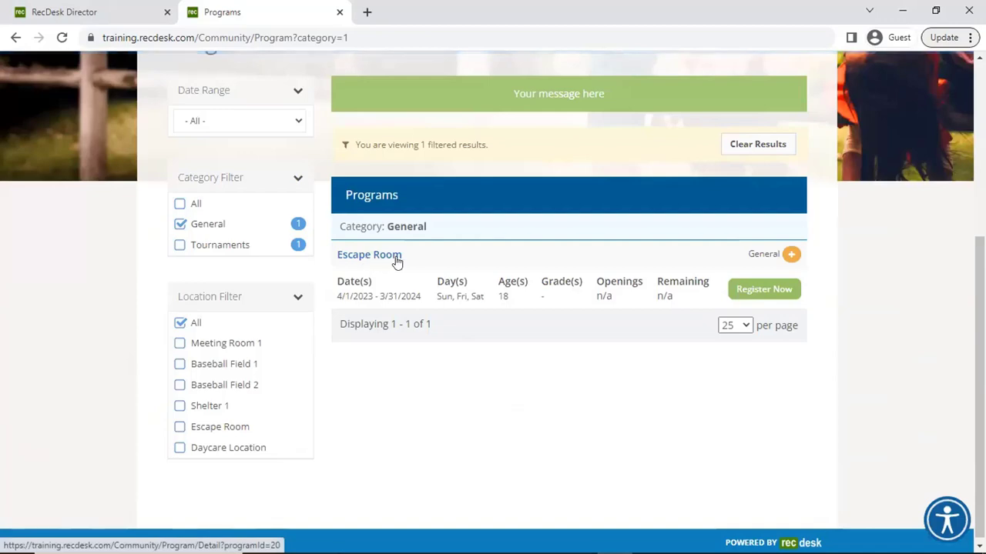
click(766, 290)
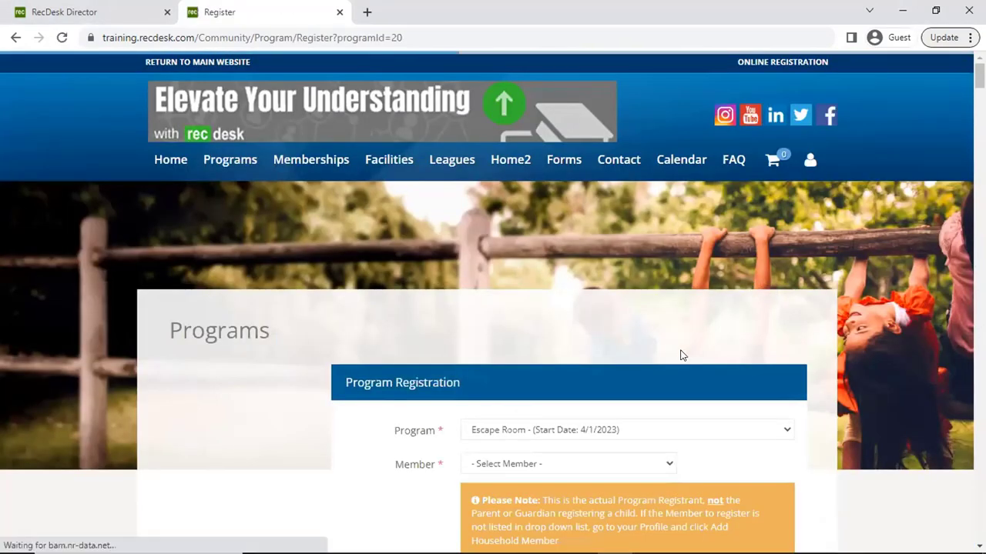
scroll(675, 371, down, 3)
click(583, 247)
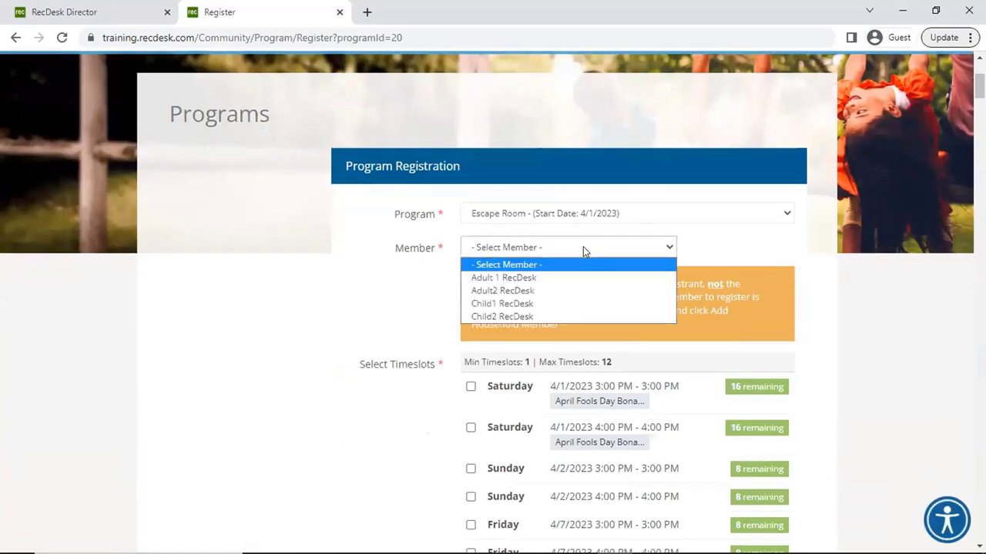
click(584, 289)
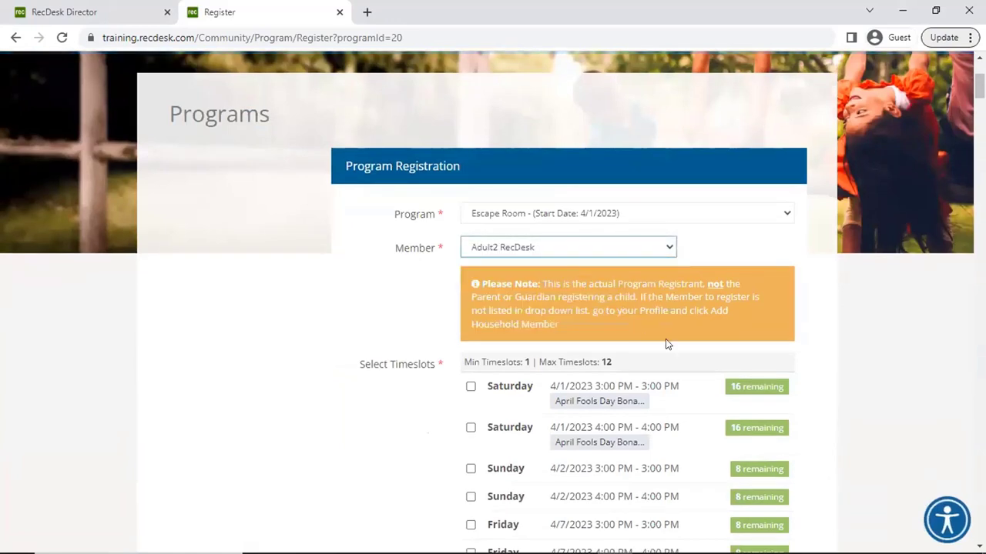
- Select seven timeslots: 4/1, 4/15, 4/16, 4/30, 5/7, 5/19 and 5/26
scroll(665, 338, down, 3)
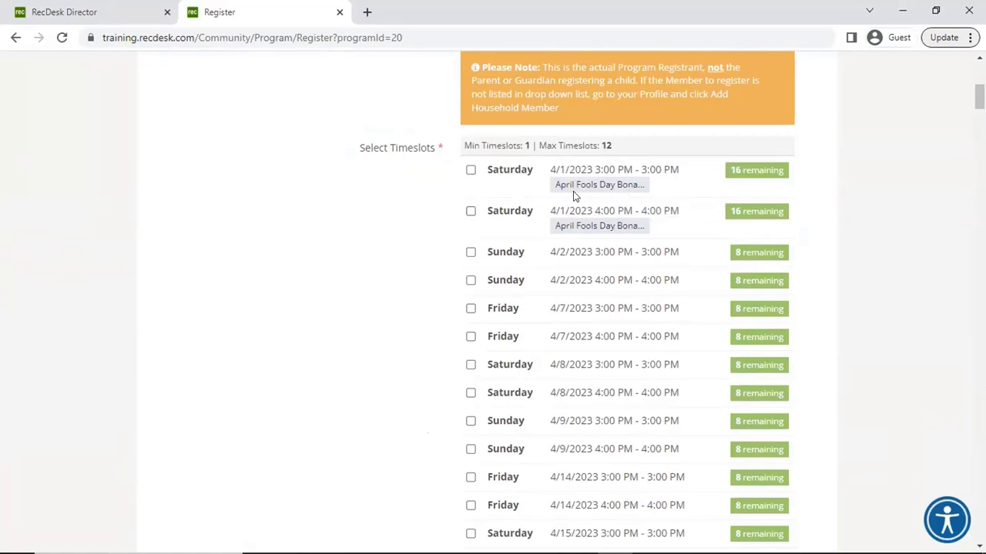
click(470, 213)
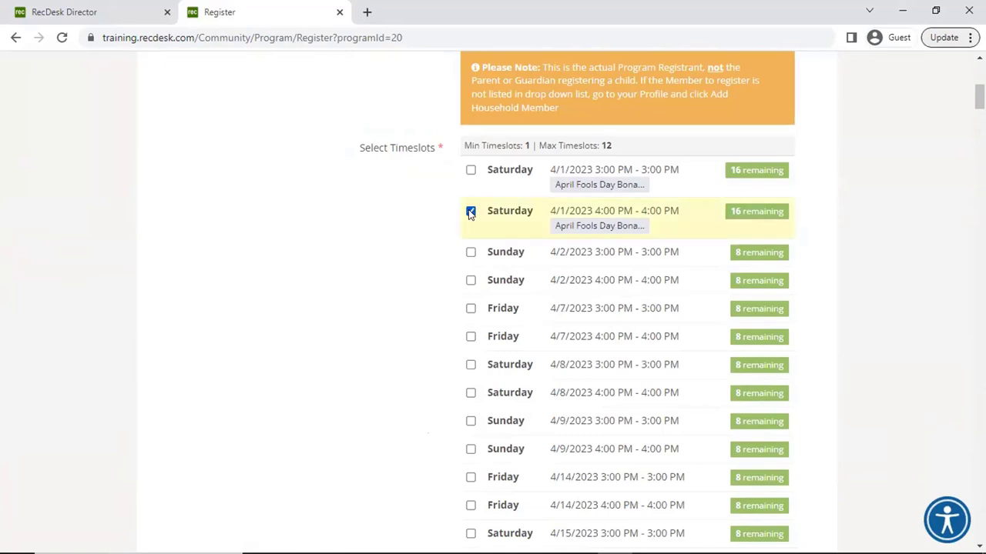
scroll(493, 293, down, 3)
scroll(489, 298, down, 1)
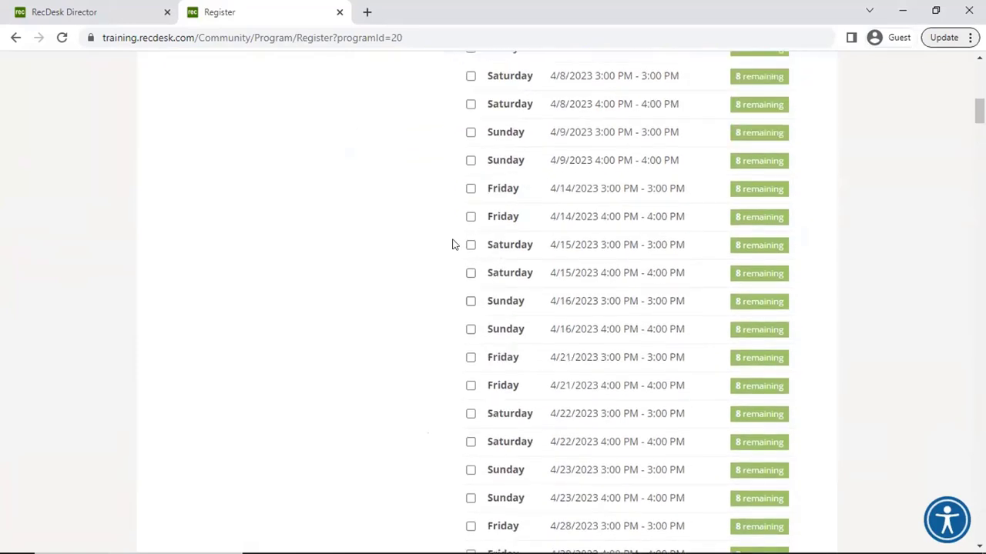
click(470, 244)
click(471, 302)
scroll(474, 320, down, 5)
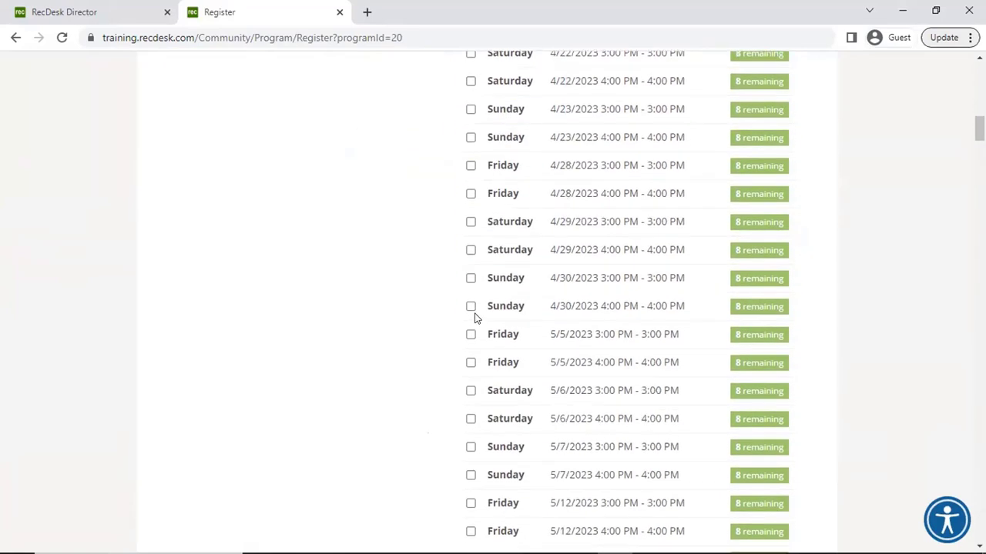
click(471, 305)
scroll(466, 327, down, 2)
click(470, 302)
scroll(469, 347, down, 3)
click(471, 340)
scroll(470, 343, down, 2)
click(470, 336)
scroll(470, 363, down, 15)
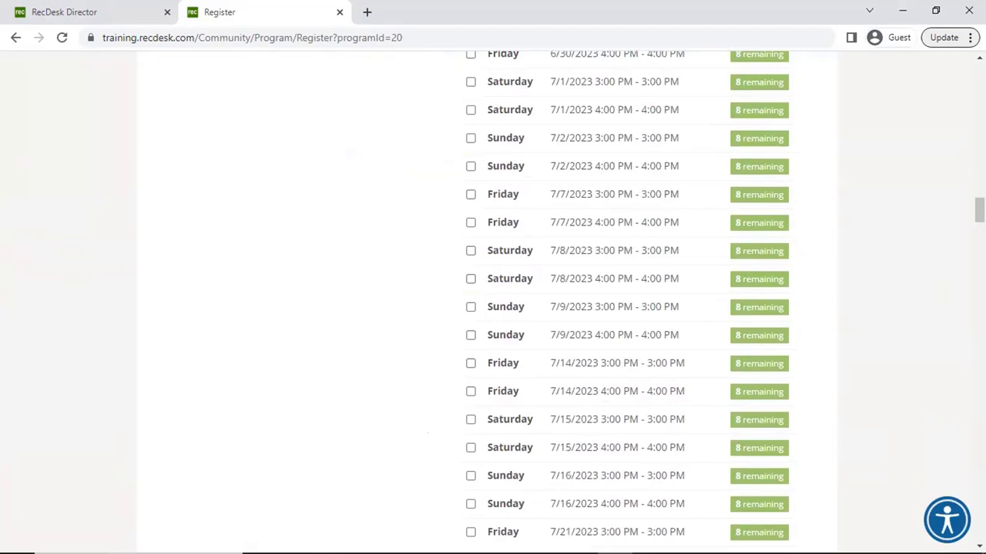
scroll(470, 364, down, 20)
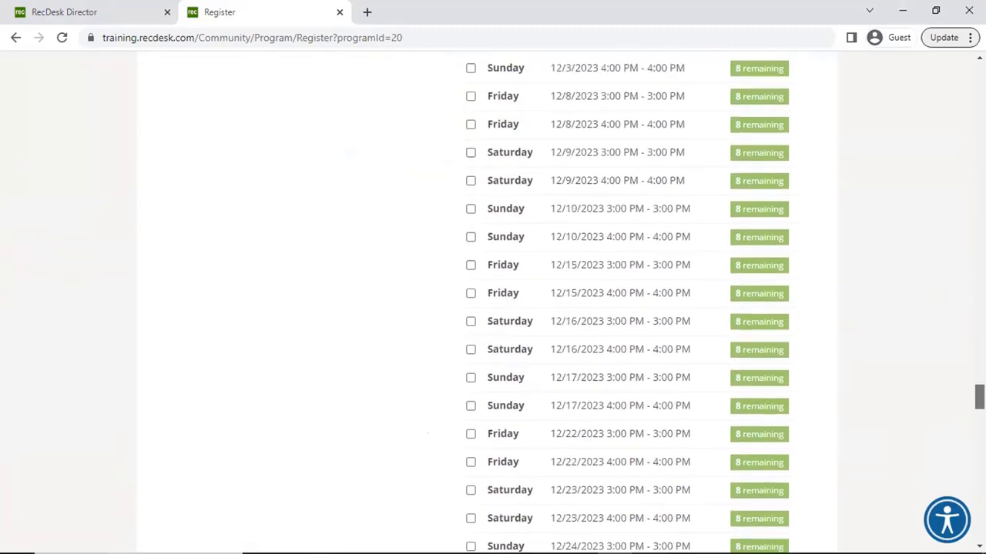
scroll(957, 466, down, 20)
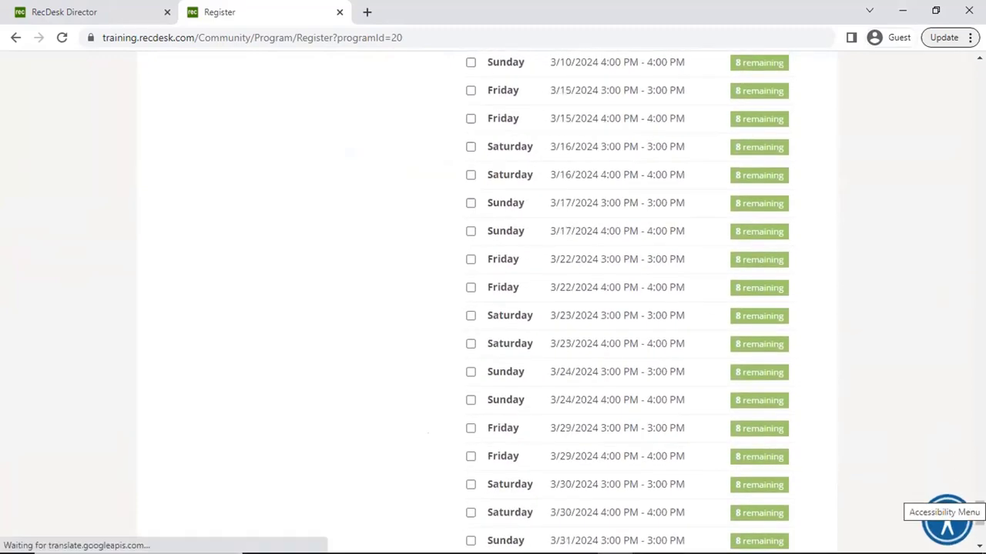
scroll(706, 395, down, 5)
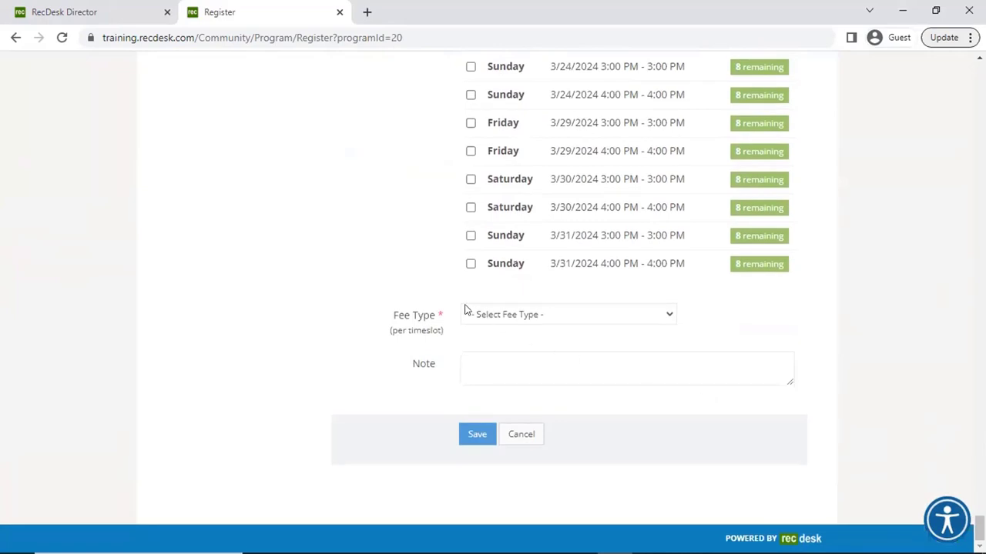
- Choose the Individual - $8.00 fee type and save the registration to the shopping cart
click(508, 316)
click(522, 340)
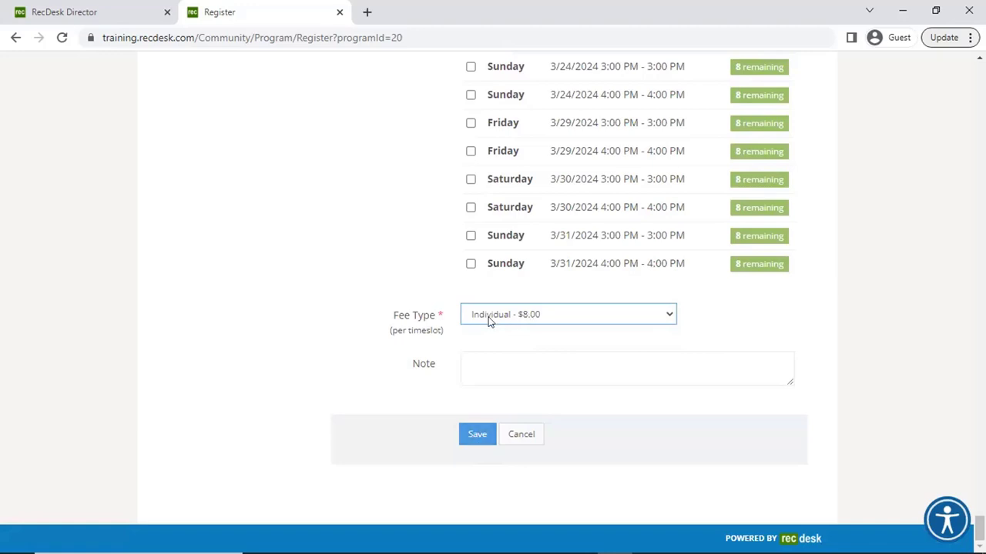
click(591, 323)
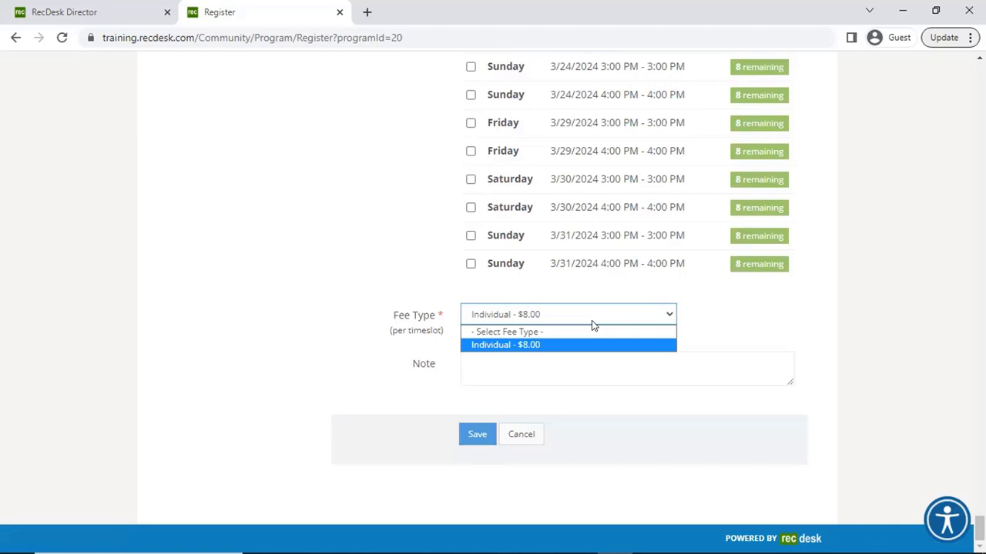
click(562, 345)
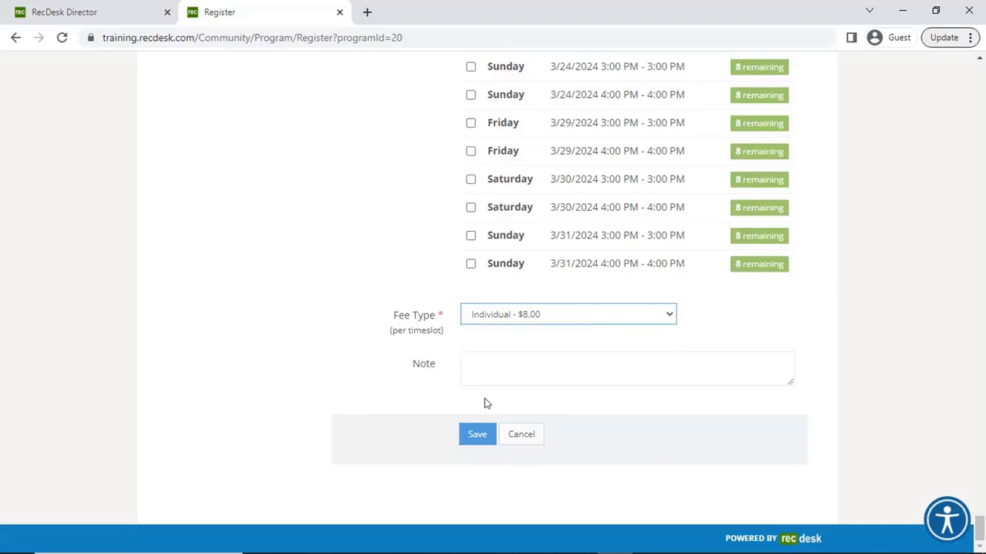
click(475, 435)
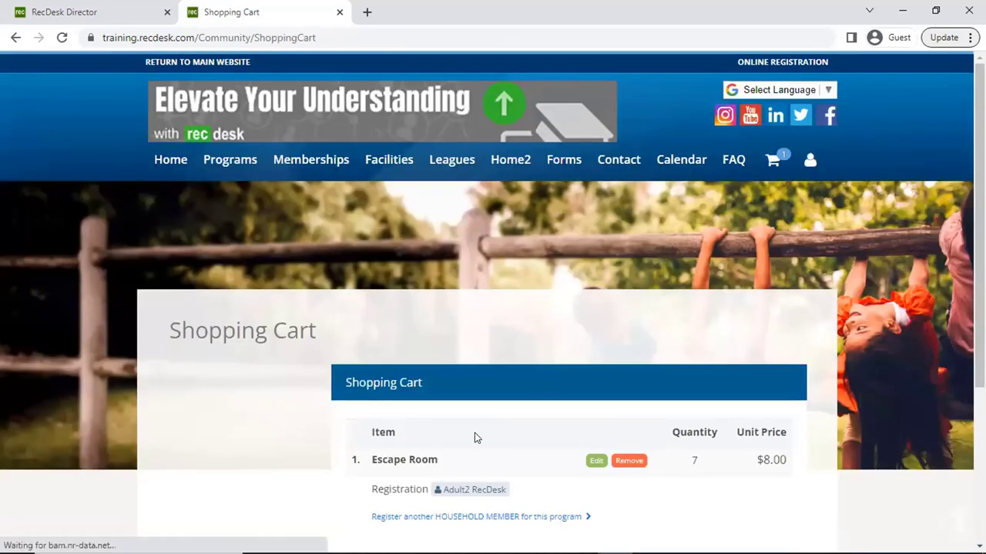
- Proceed from the cart to checkout and accept the waiver
scroll(661, 420, down, 3)
click(739, 447)
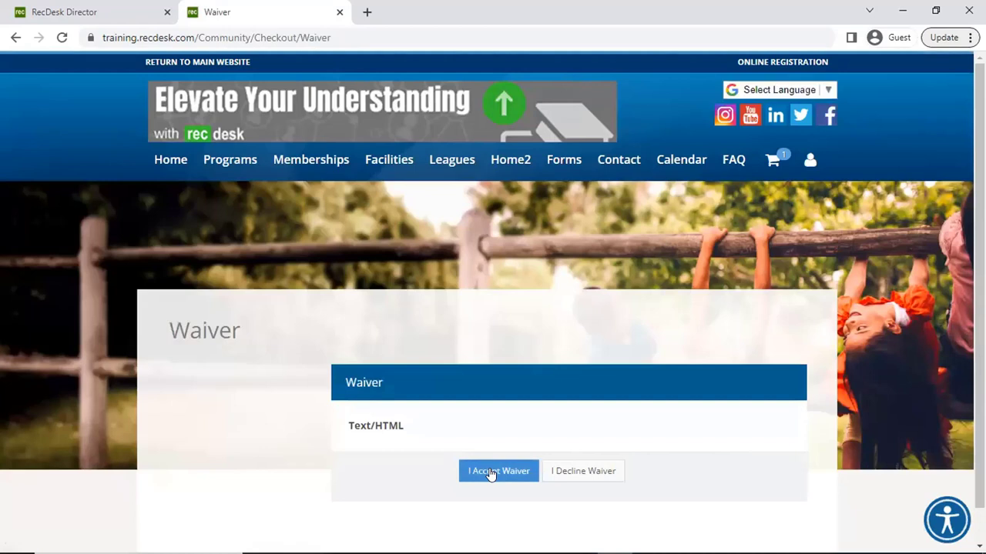
click(479, 472)
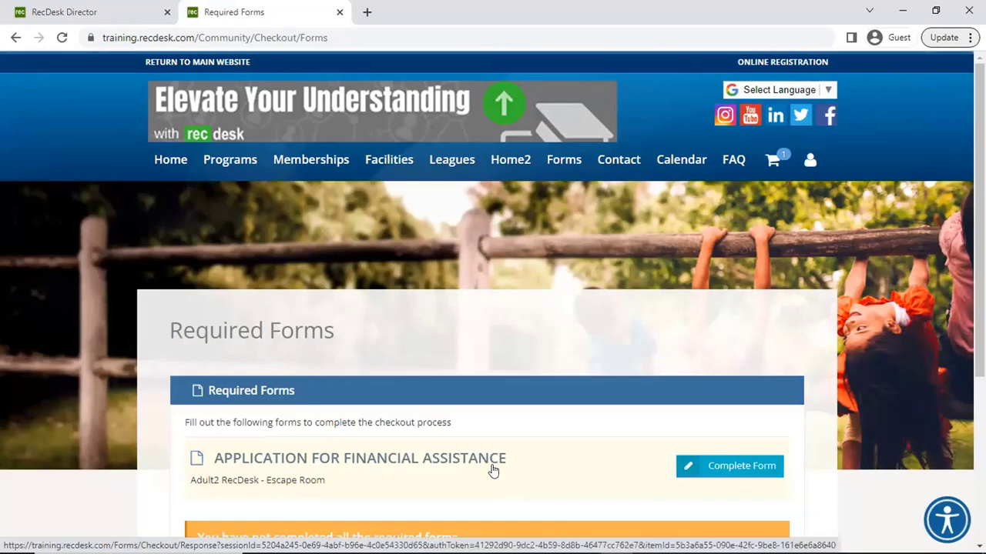
- Submit the financial assistance form answering No to military/veteran, then continue to checkout
click(690, 467)
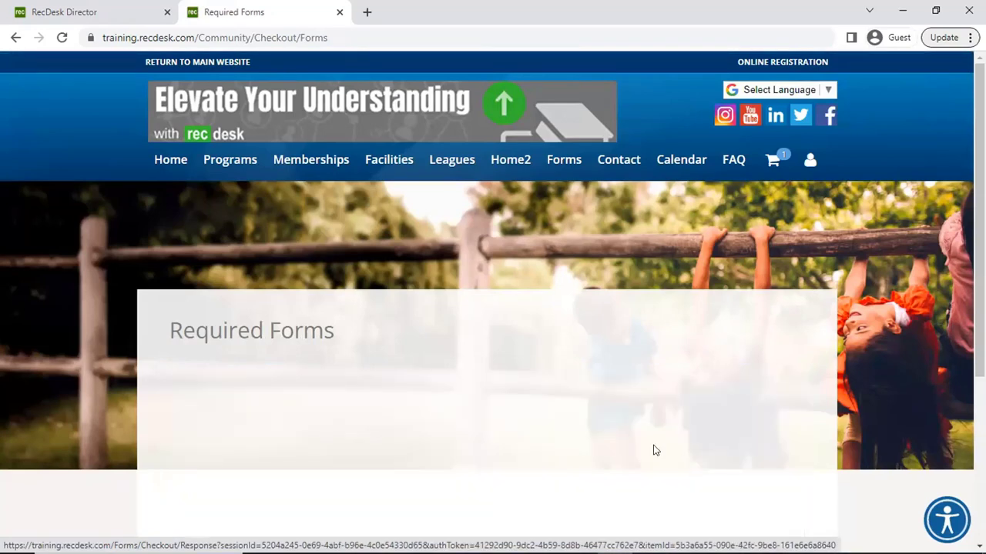
scroll(608, 357, down, 1)
scroll(607, 357, down, 6)
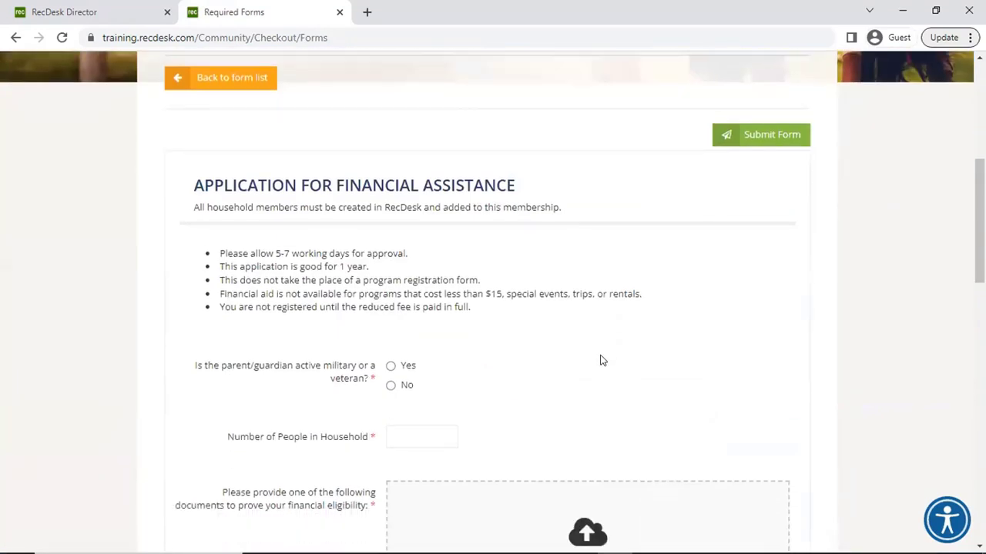
click(390, 267)
click(420, 319)
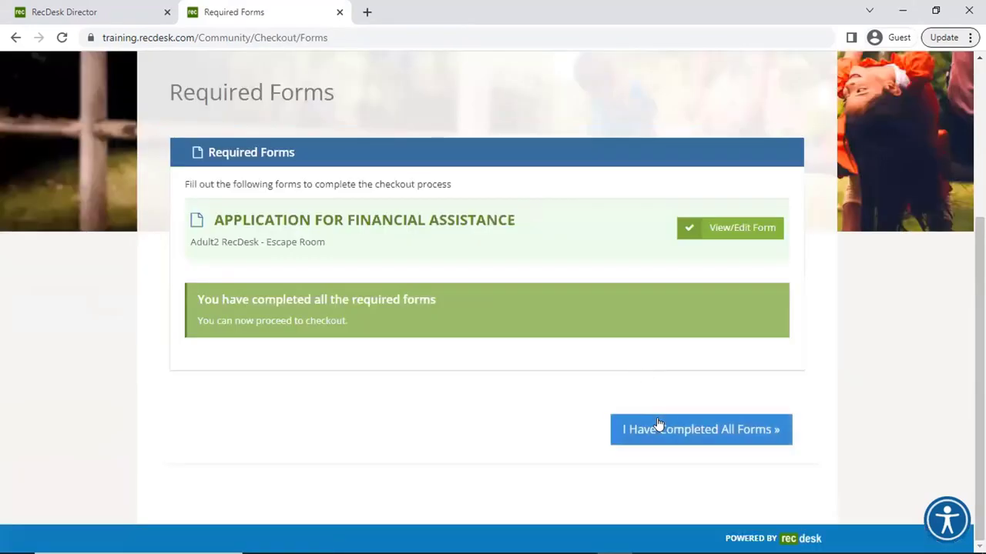
click(658, 426)
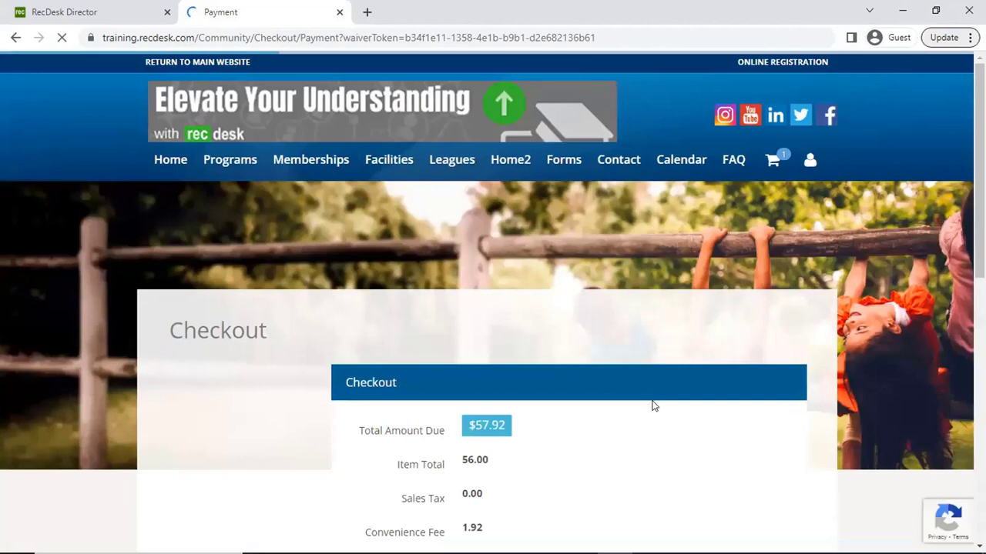
- Pay the $57.92 total with a VISA card, entering the card number and CVV
scroll(601, 393, down, 4)
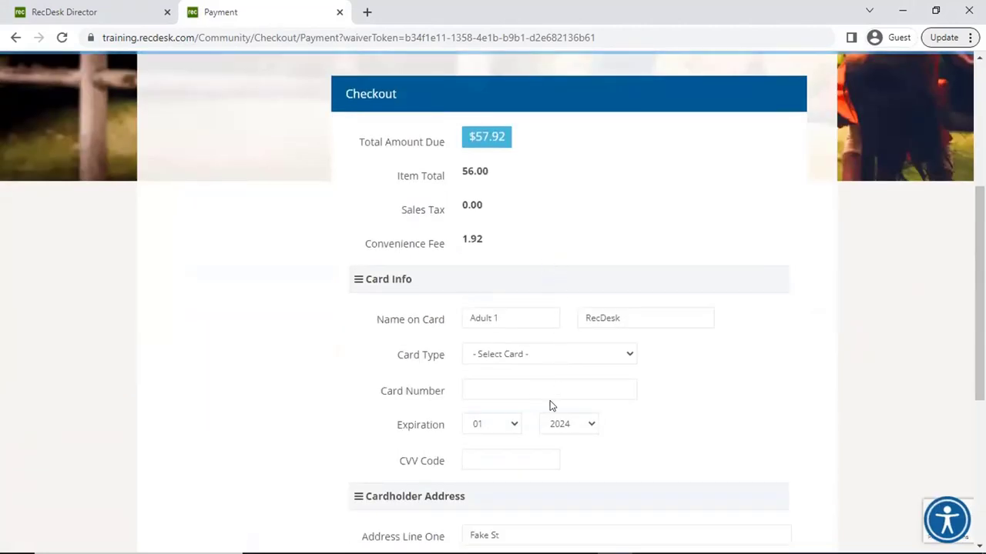
scroll(550, 405, down, 4)
scroll(548, 407, up, 2)
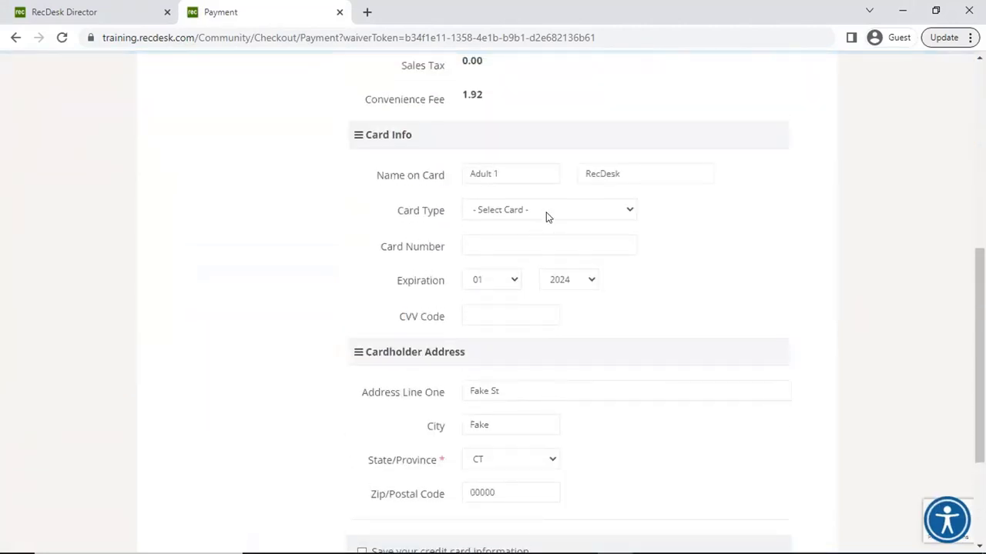
click(548, 214)
click(536, 242)
click(532, 243)
text(4111111111111111)
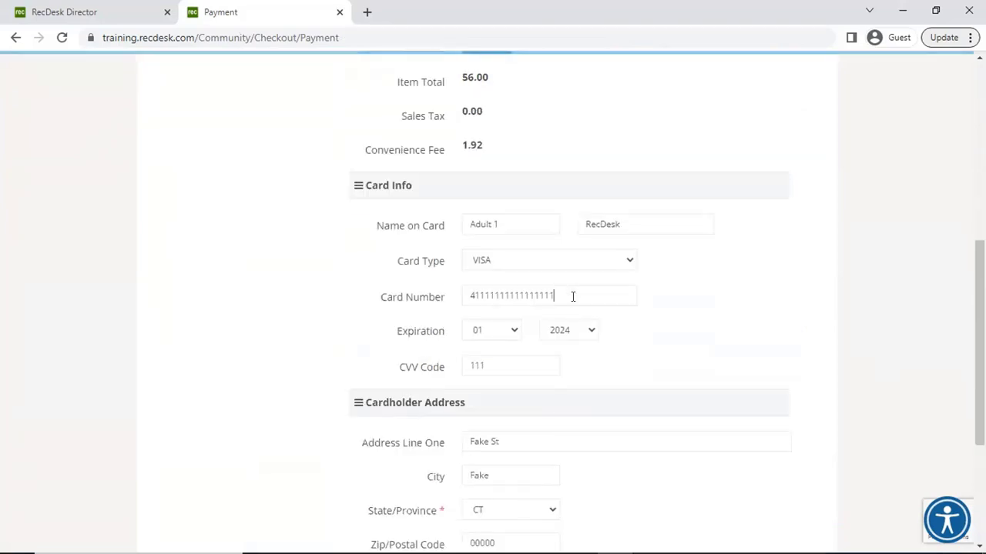
scroll(544, 346, down, 3)
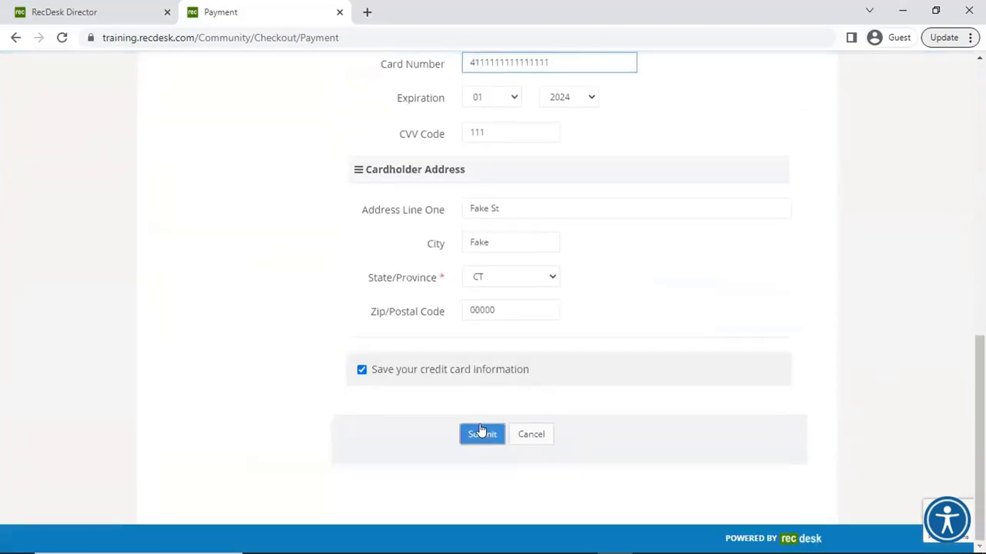
click(479, 434)
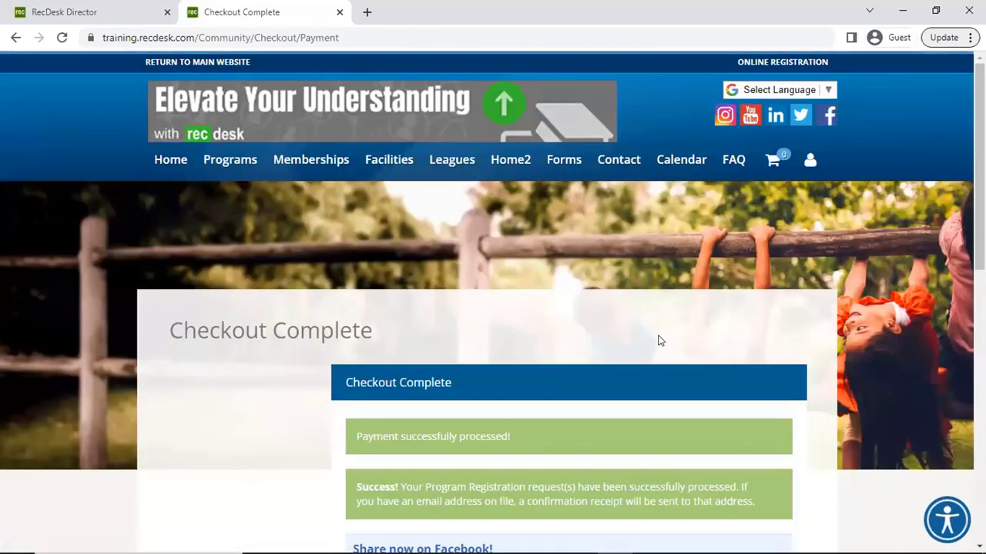
- Go from Checkout Complete to the member's account profile
scroll(627, 343, down, 4)
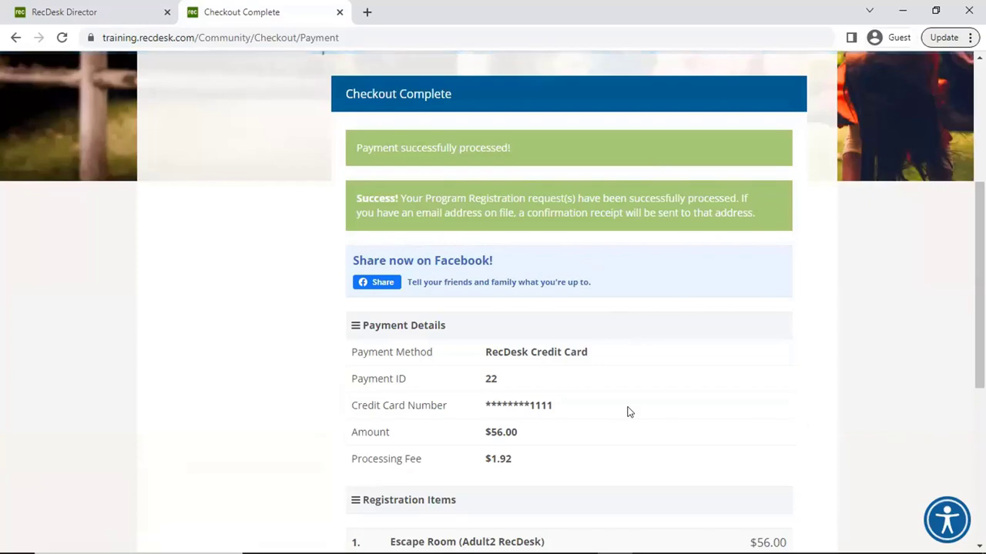
scroll(625, 416, down, 3)
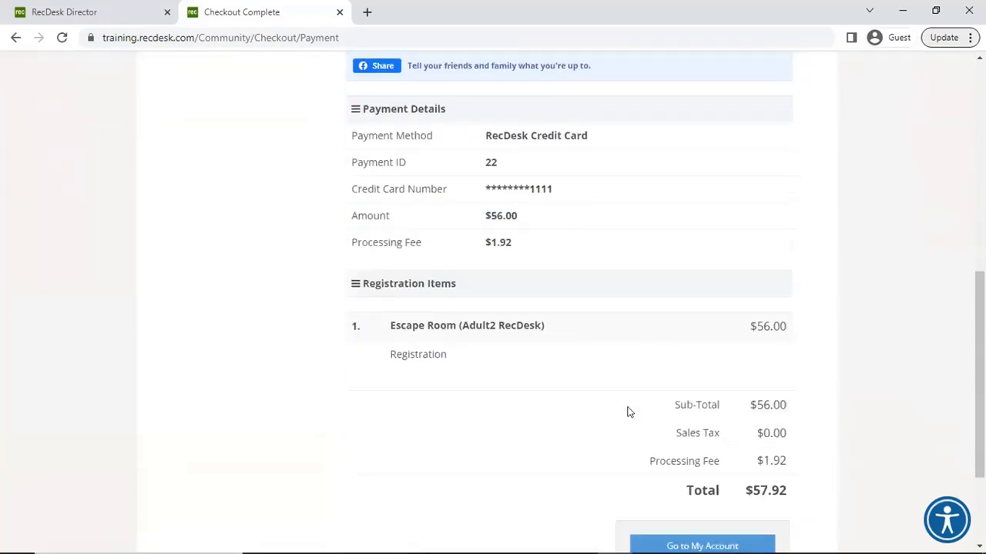
scroll(627, 412, down, 2)
click(667, 397)
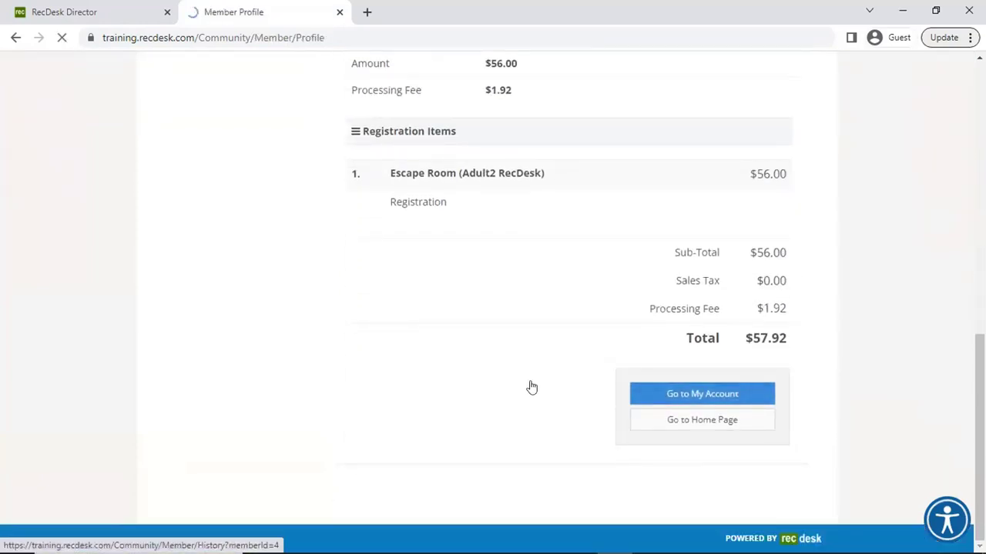
scroll(521, 392, down, 2)
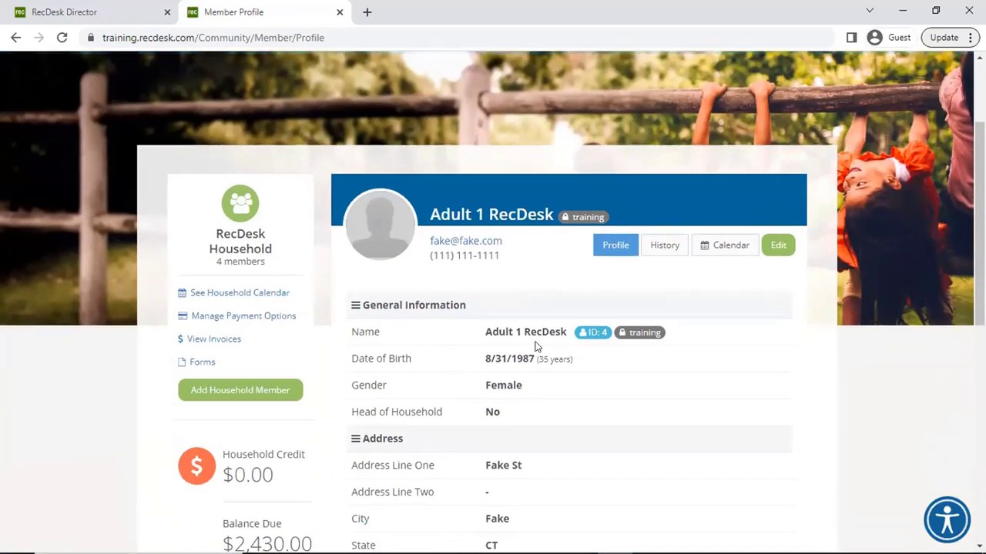
- Review the household calendar's Escape Room bookings for April and May 2023
click(235, 293)
scroll(671, 339, down, 5)
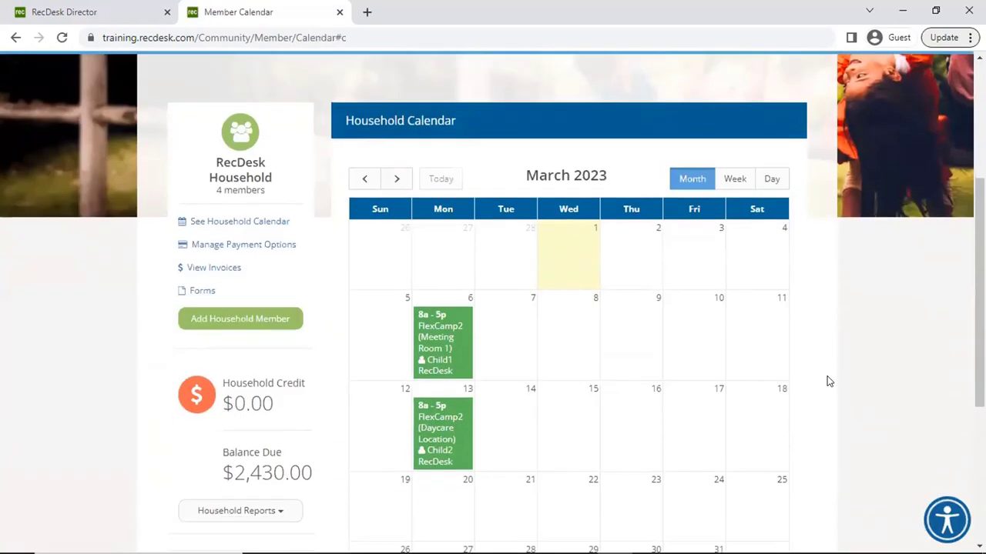
scroll(766, 412, down, 2)
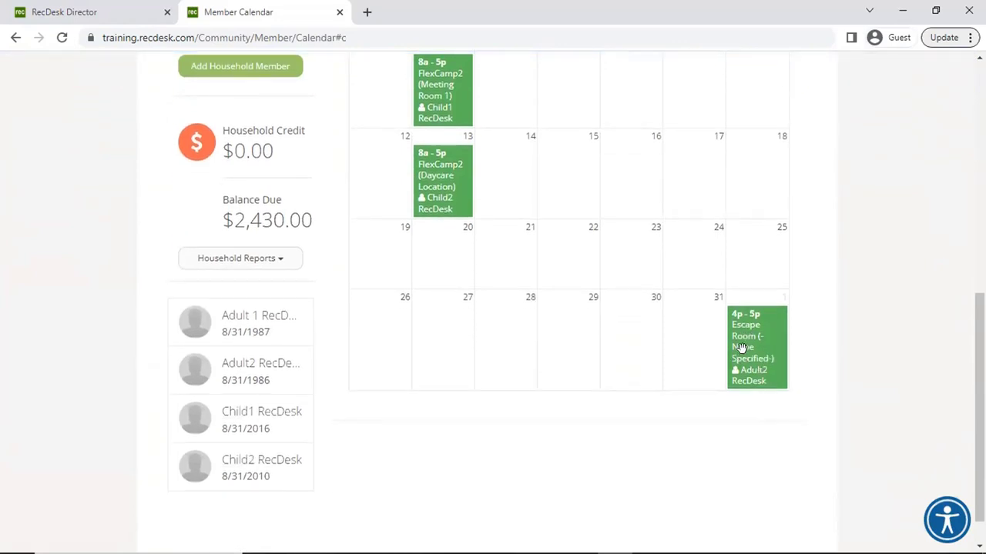
scroll(736, 354, up, 1)
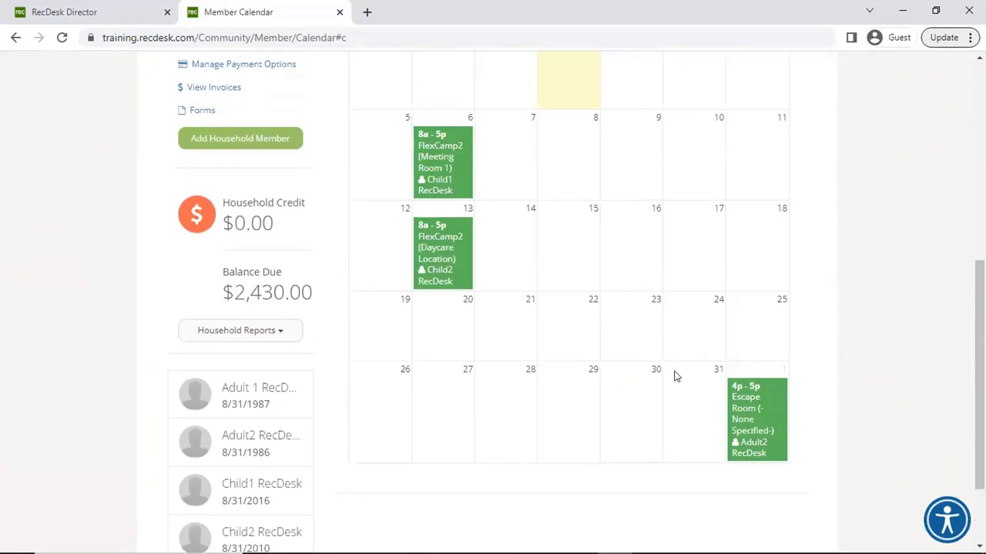
scroll(675, 377, up, 1)
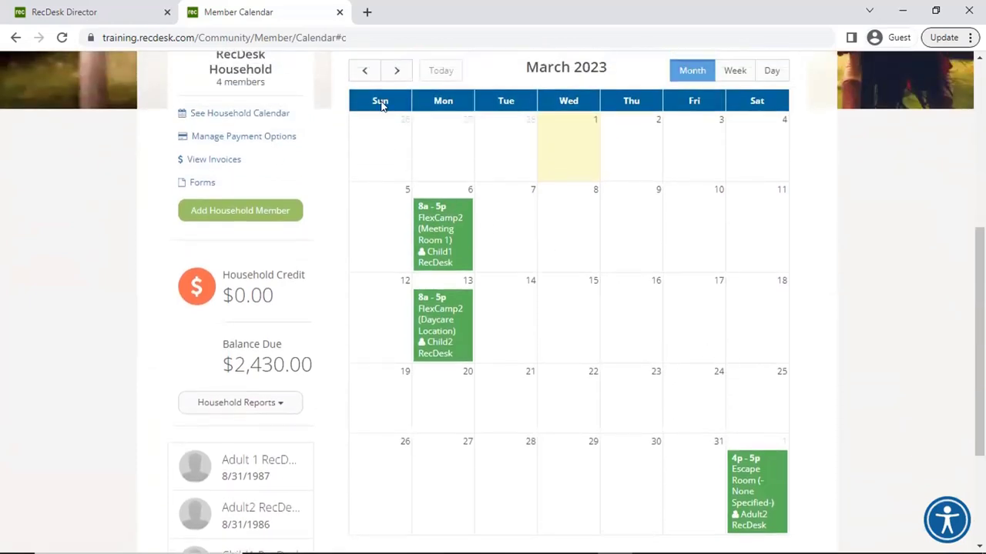
click(408, 70)
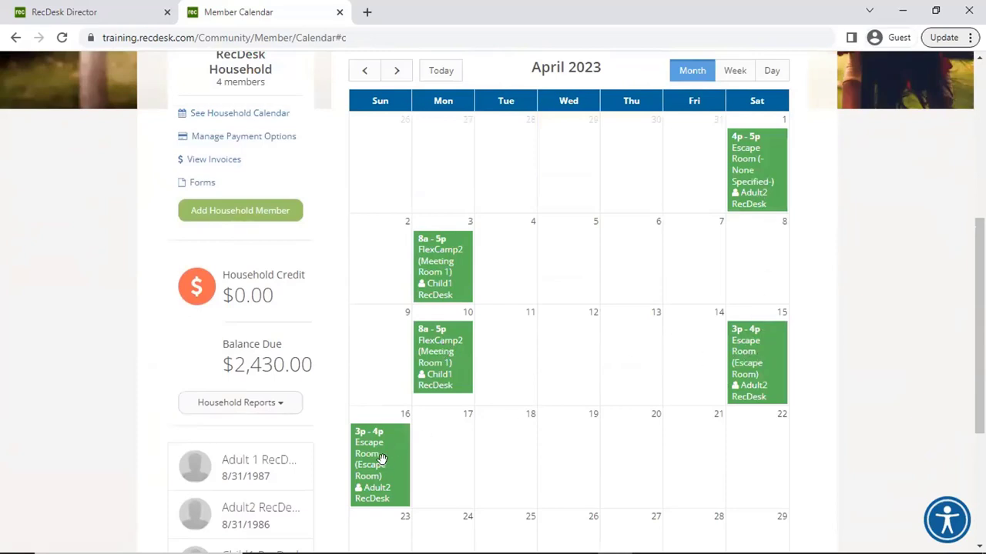
click(398, 71)
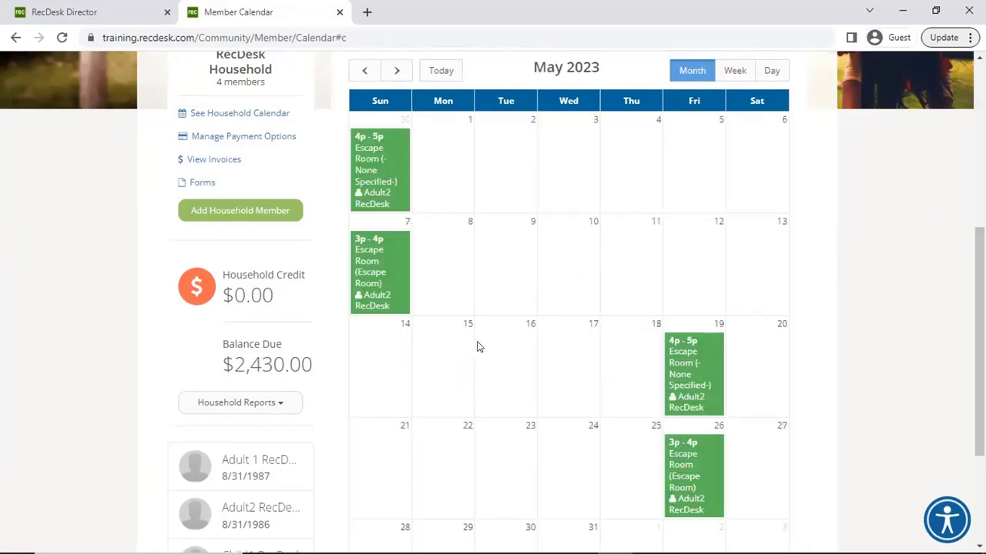
scroll(476, 347, up, 1)
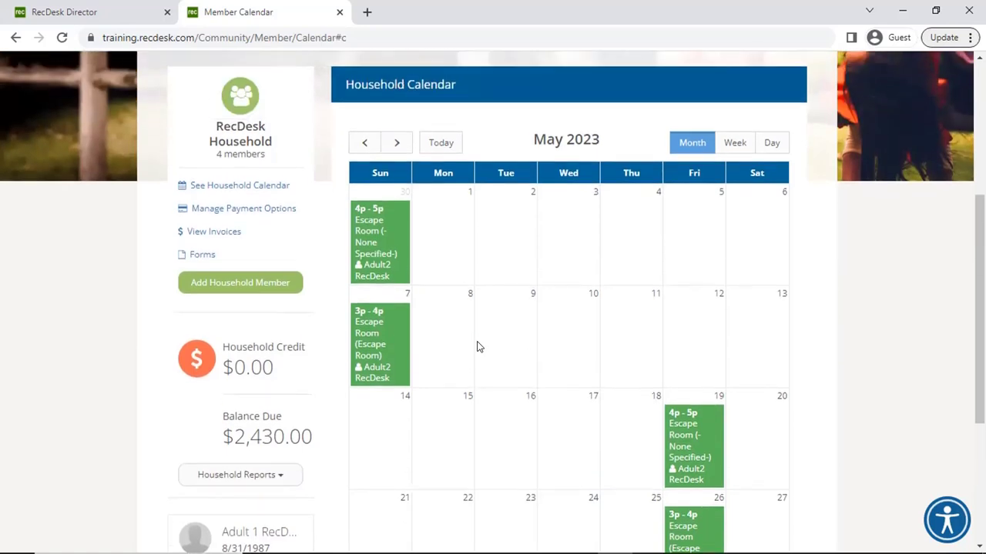
scroll(265, 313, down, 1)
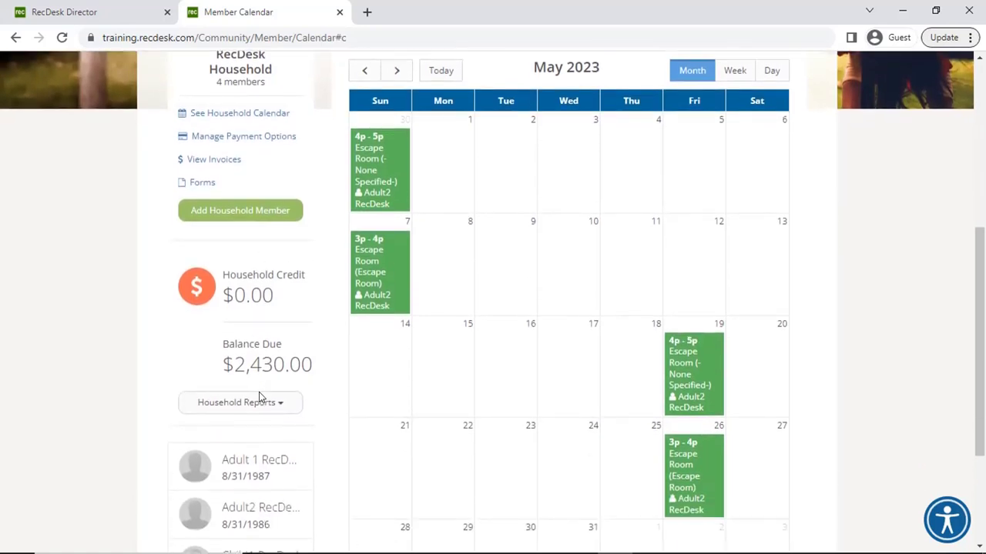
- Show Adult2's own calendar for April 2023
click(272, 510)
click(710, 390)
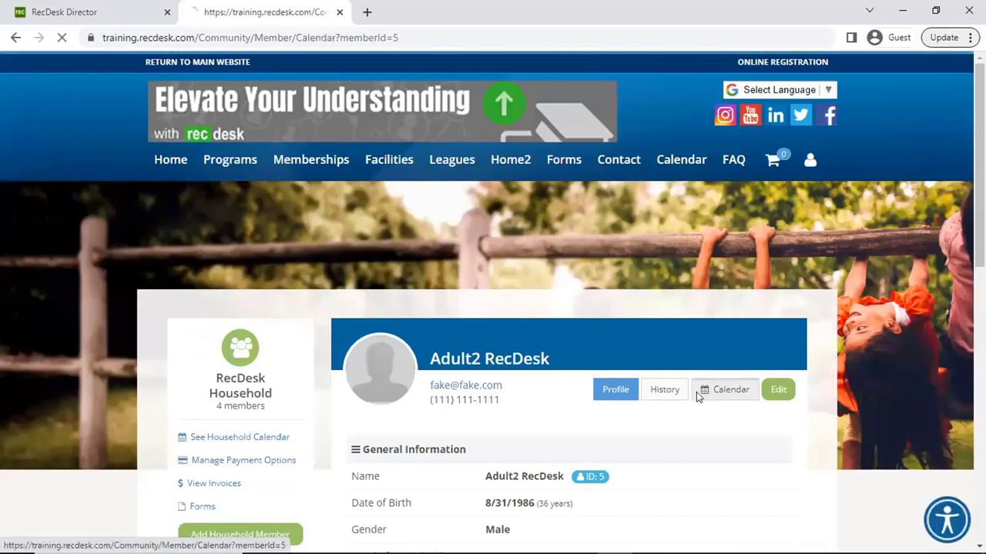
scroll(459, 329, down, 4)
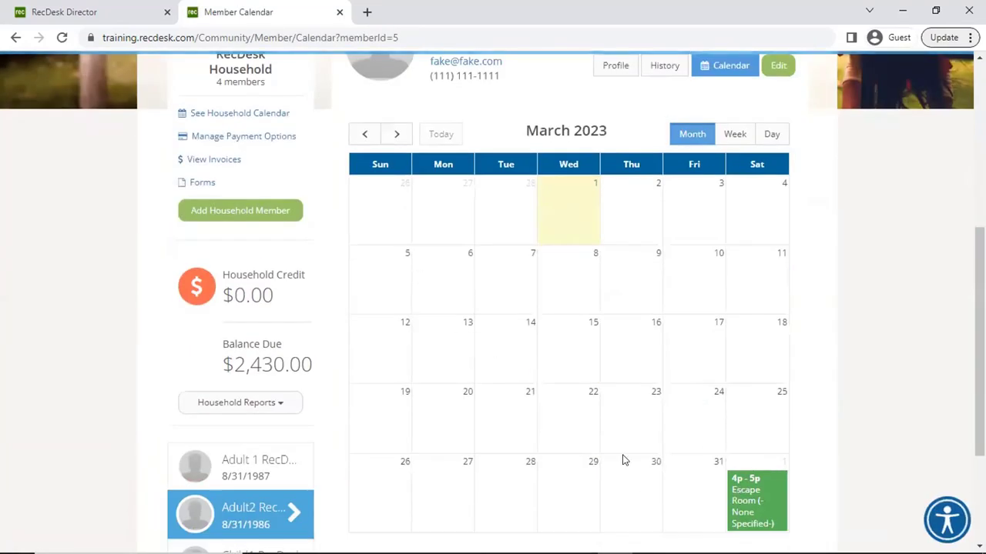
click(392, 134)
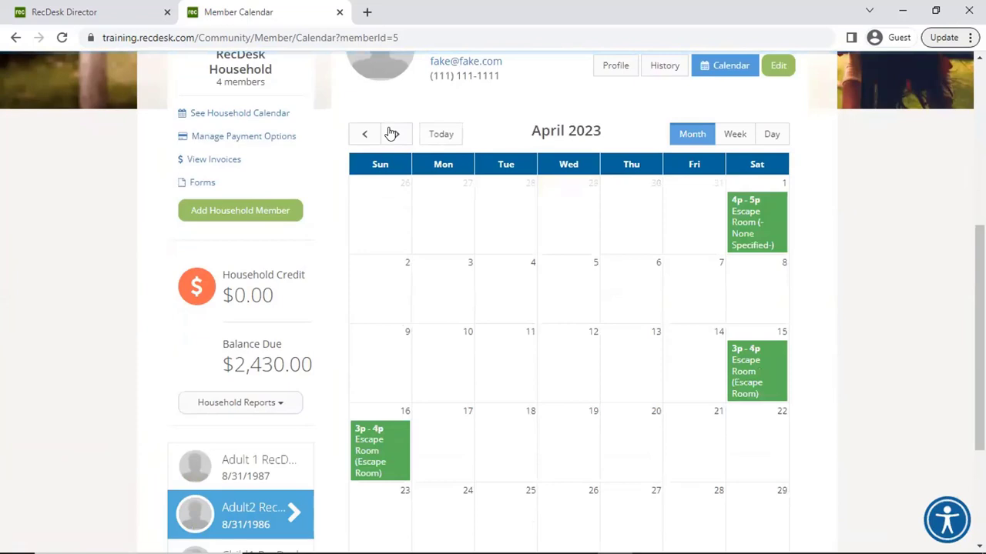